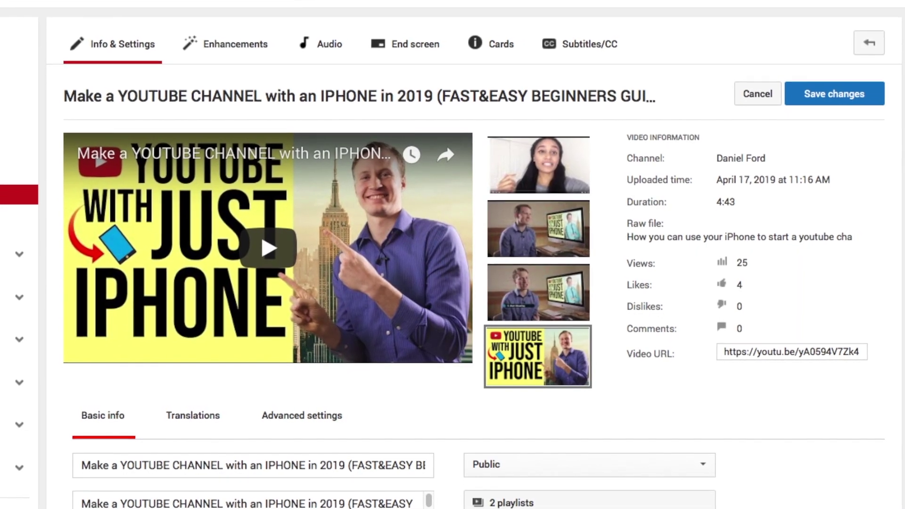
# Search designs for 'thum' and create a new 1280 × 720 px YouTube Thumbnail design
pyautogui.moveTo(538, 267)
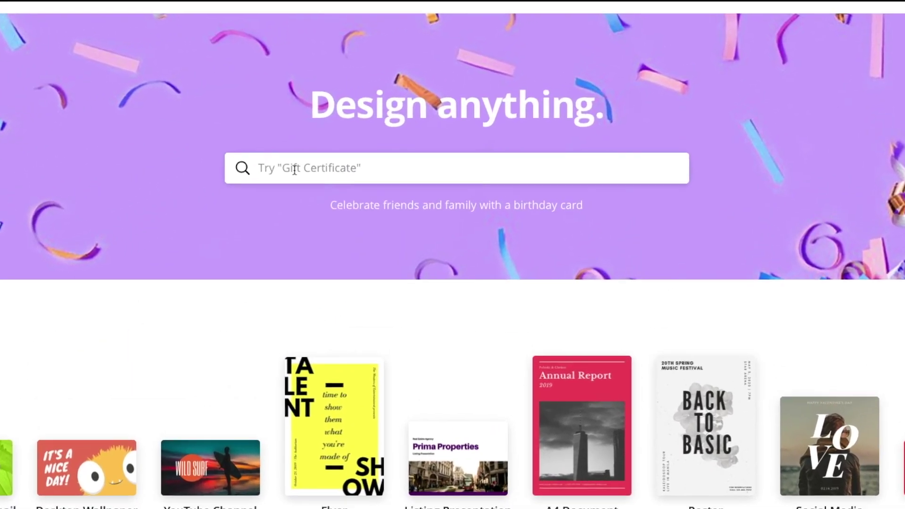
pyautogui.click(461, 117)
pyautogui.write('thumbnail')
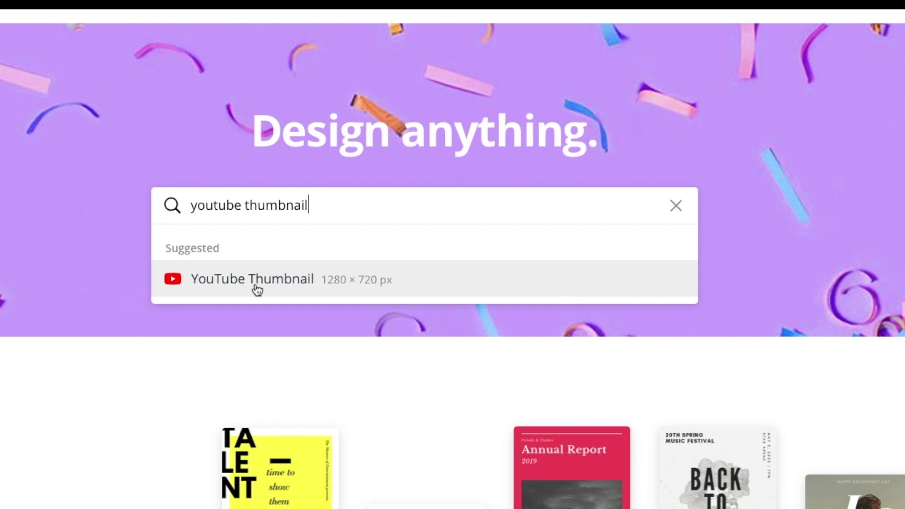
pyautogui.click(256, 282)
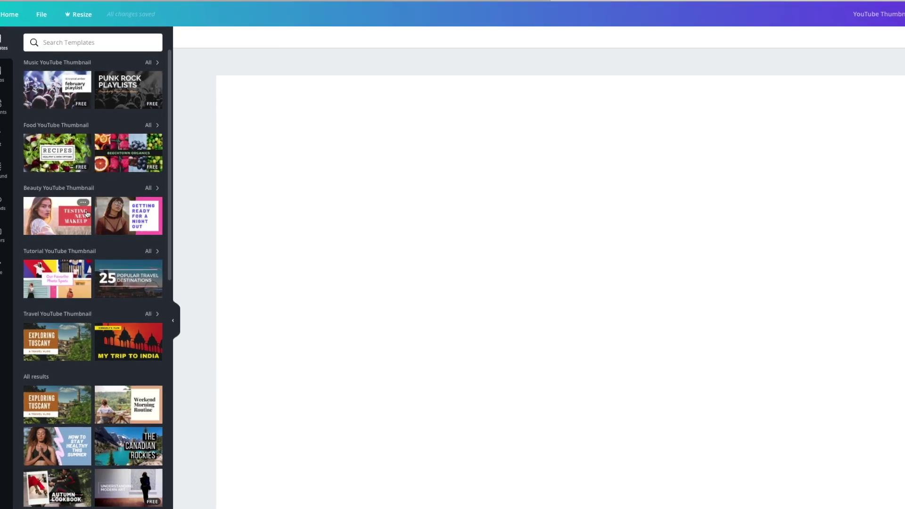
# Apply the Testing New Makeup template and delete the woman's photo from it
pyautogui.scroll(-5, 110, 399)
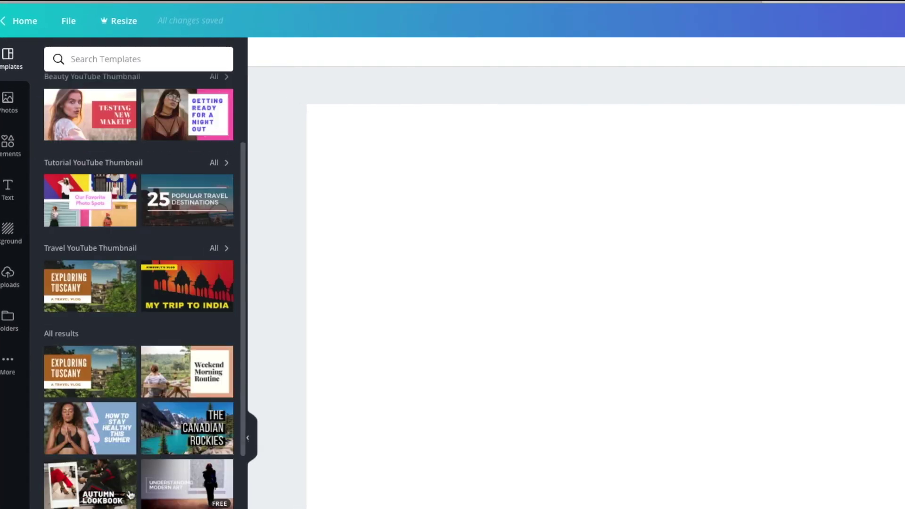
pyautogui.scroll(-2, 140, 492)
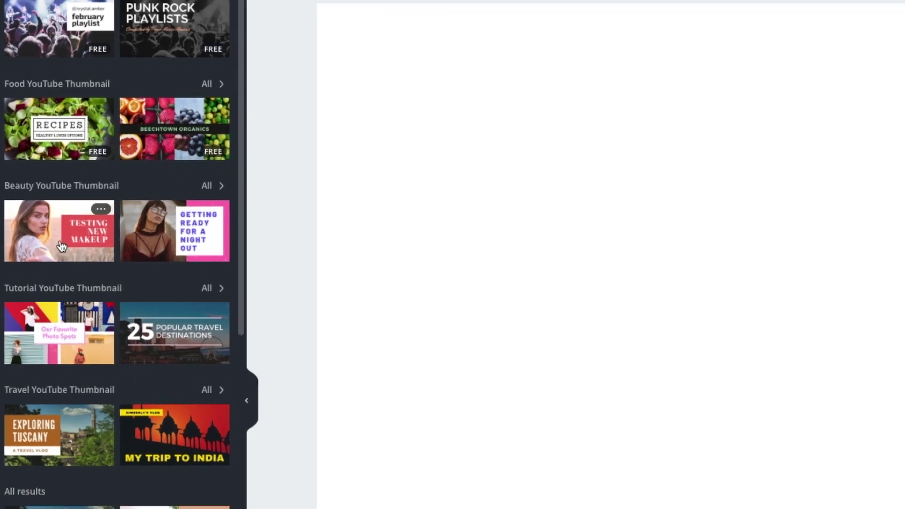
pyautogui.click(105, 245)
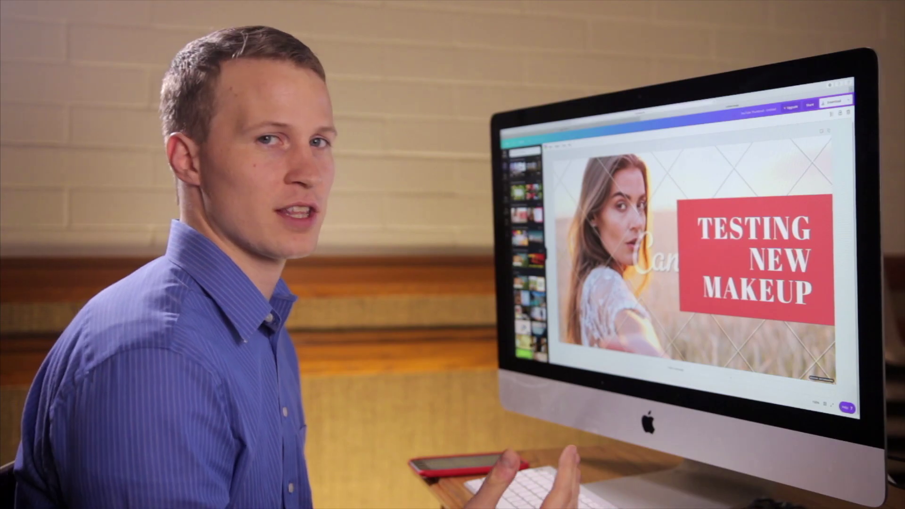
pyautogui.press('Delete')
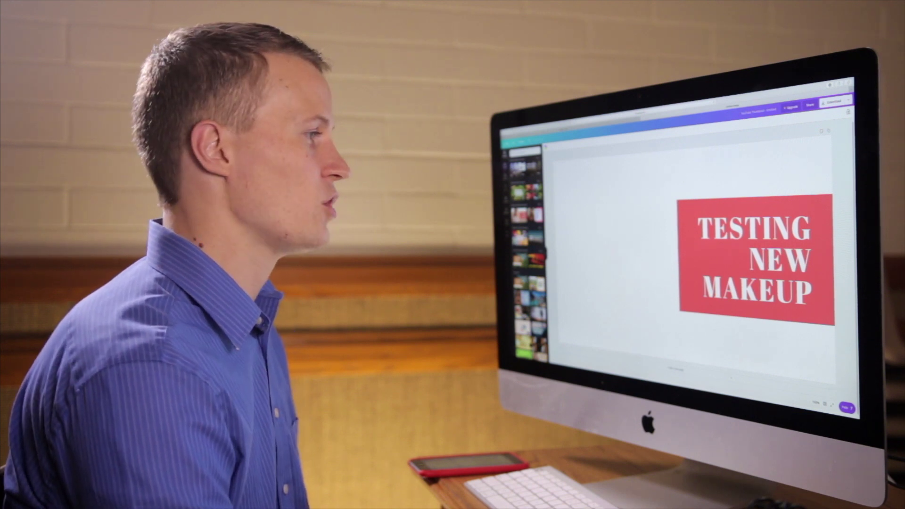
# Replace the headline word TESTING with 'FDNLASD F'
pyautogui.click(752, 323)
pyautogui.moveTo(697, 228); pyautogui.dragTo(811, 229)
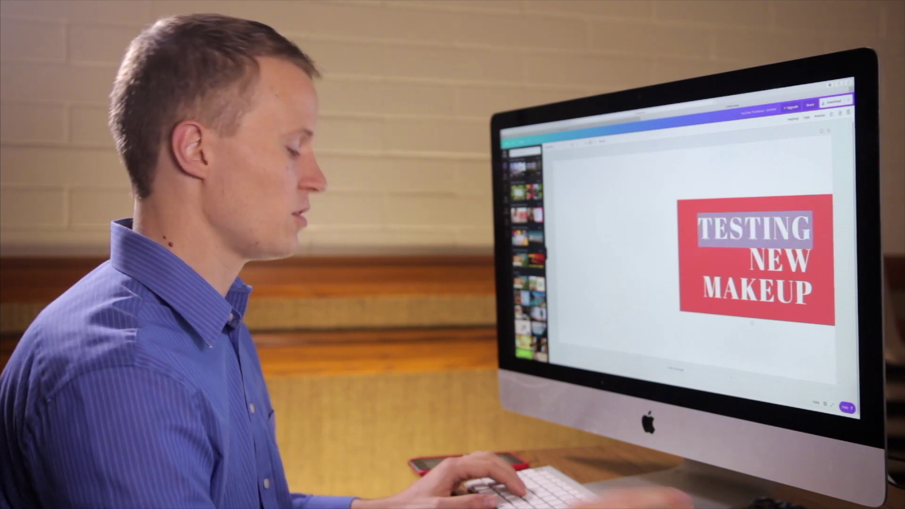
pyautogui.write('FDNLASD F')
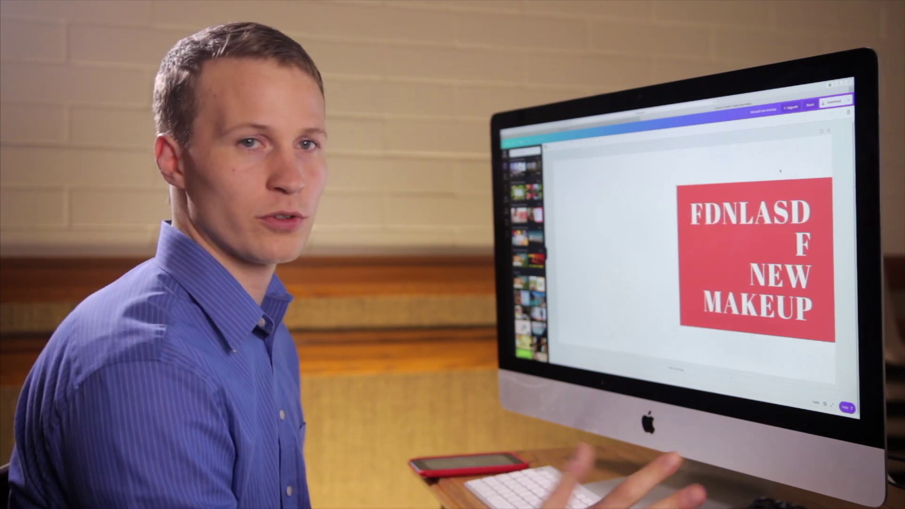
pyautogui.click(761, 165)
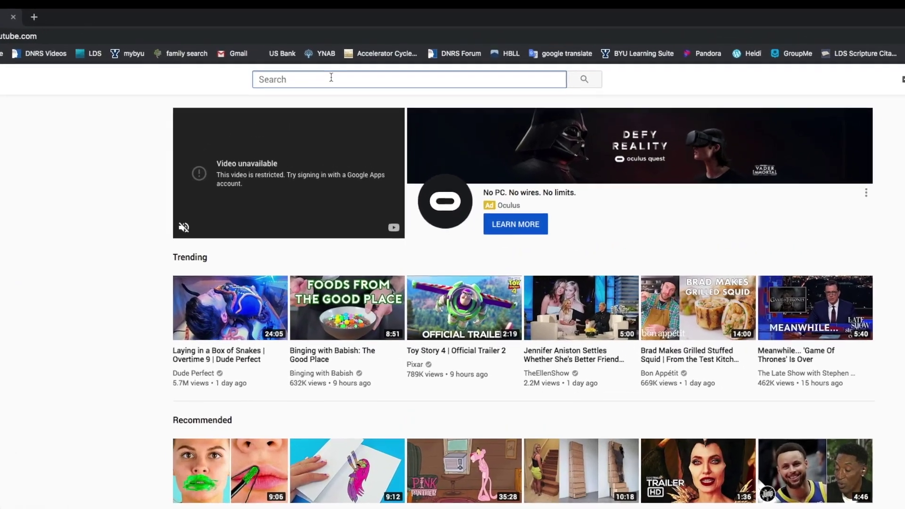
# Search YouTube for 'instagram hacks' and scroll through the results
pyautogui.write('insta')
pyautogui.write('gram hacks')
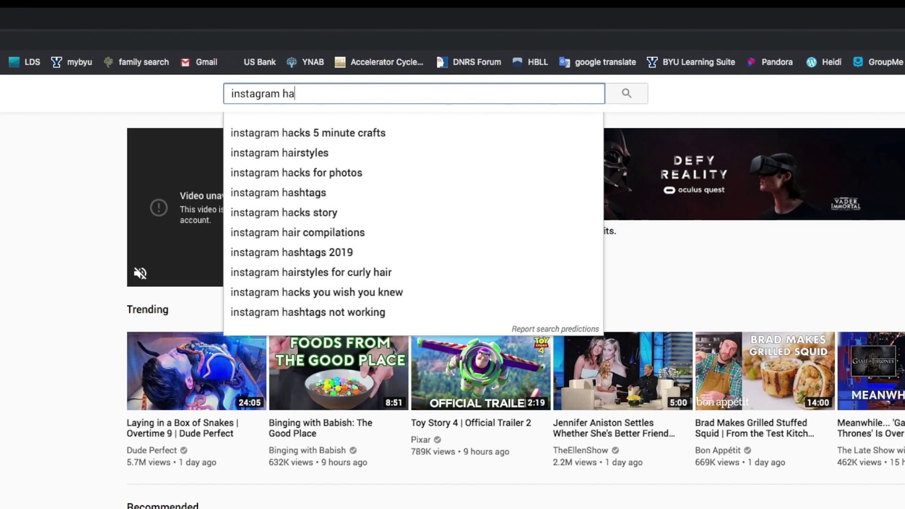
pyautogui.press('Return')
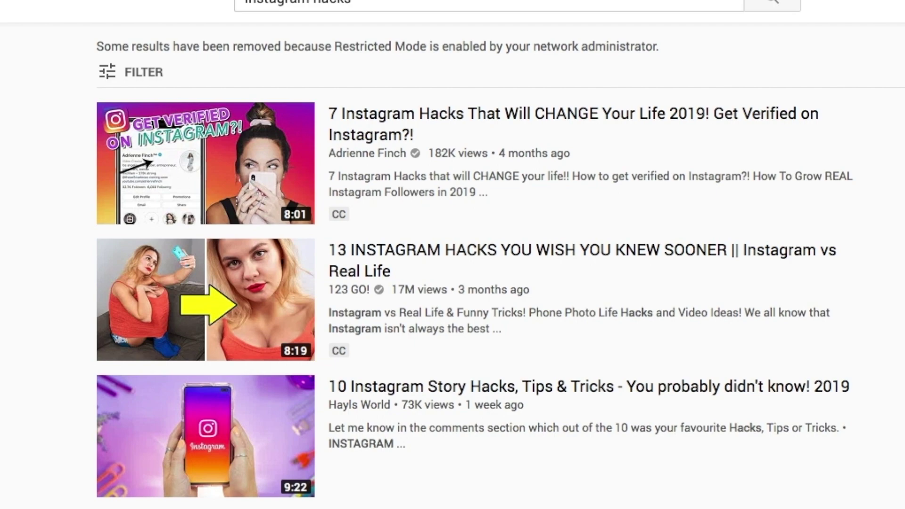
pyautogui.scroll(-14, 471, 264)
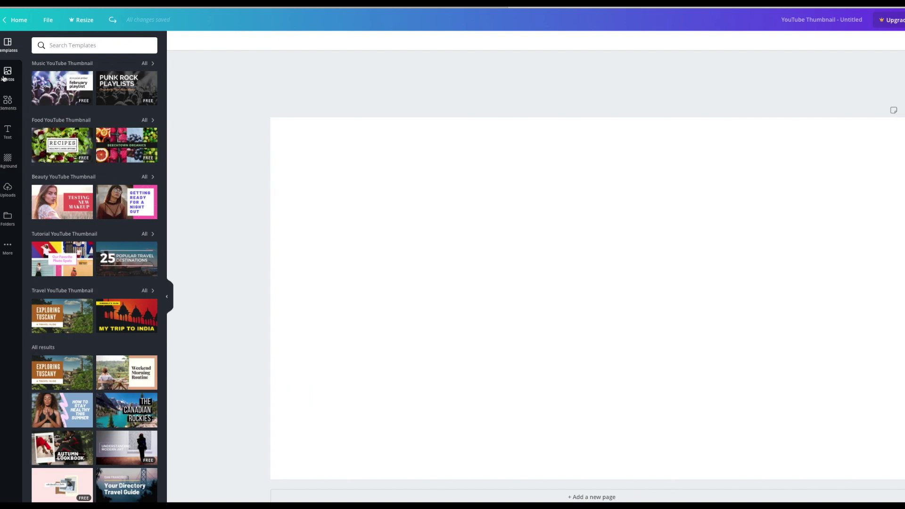
# Add the stock photo of a hand holding a phone, sized to fill the page height on the left
pyautogui.click(6, 75)
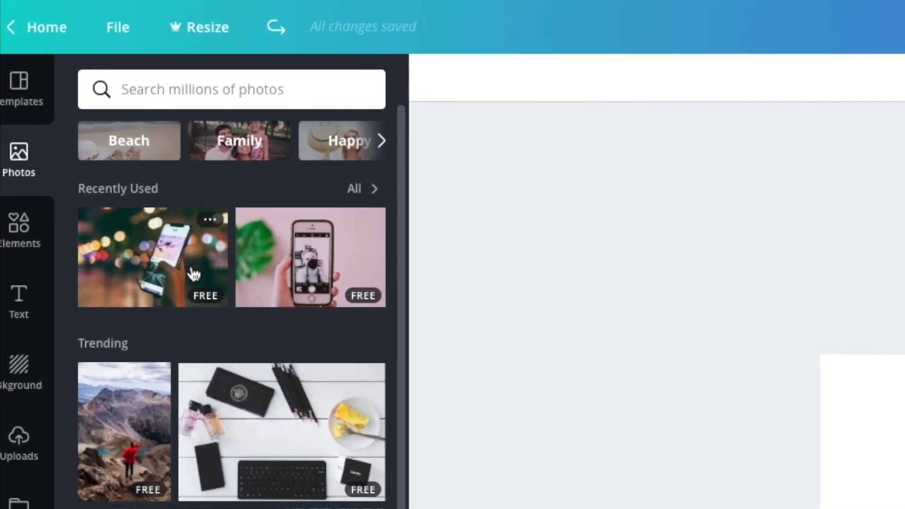
pyautogui.click(188, 270)
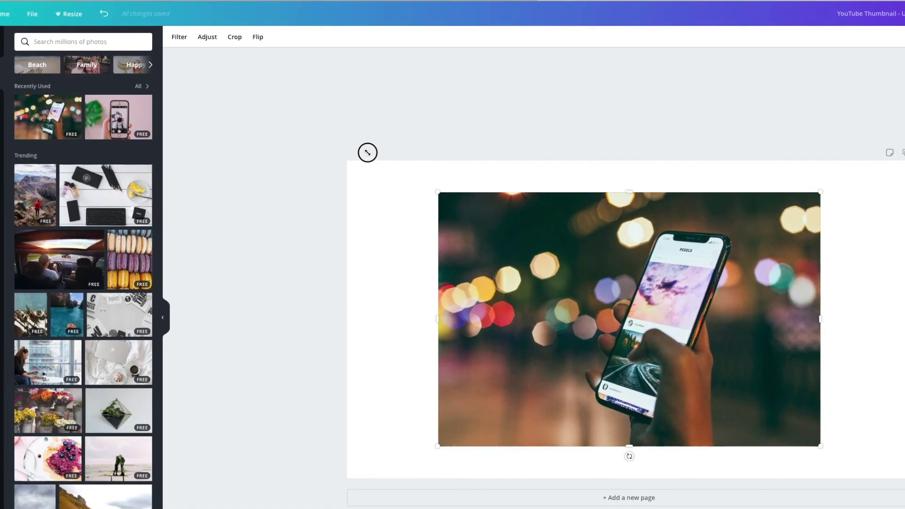
pyautogui.moveTo(367, 152); pyautogui.dragTo(355, 147)
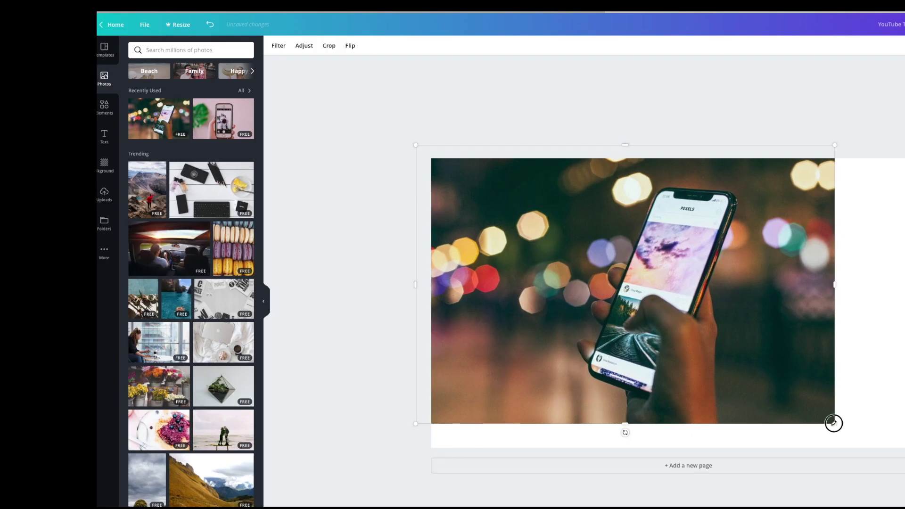
pyautogui.moveTo(832, 422); pyautogui.dragTo(416, 364)
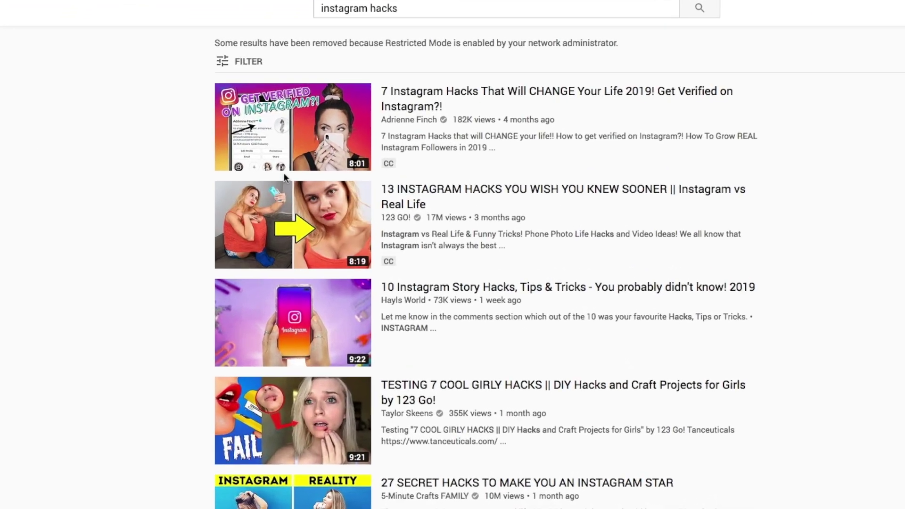
pyautogui.scroll(-10, 276, 275)
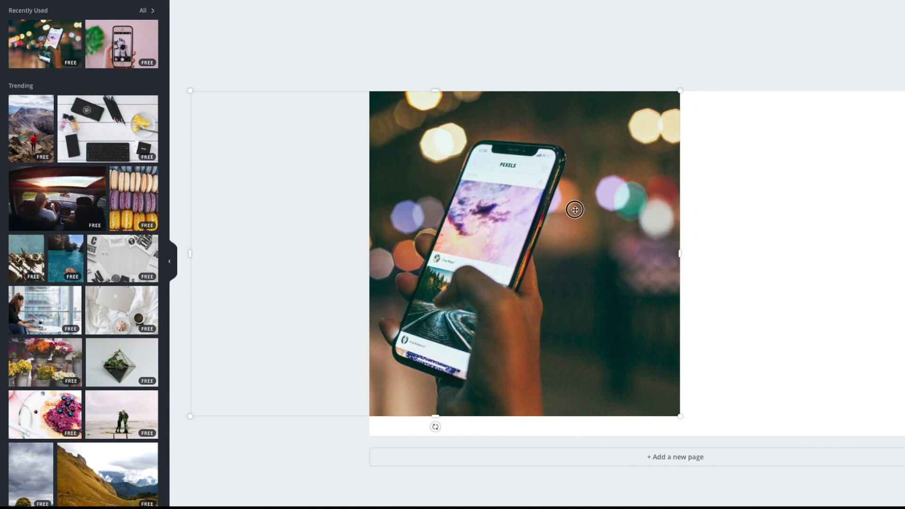
pyautogui.moveTo(679, 90); pyautogui.dragTo(706, 95)
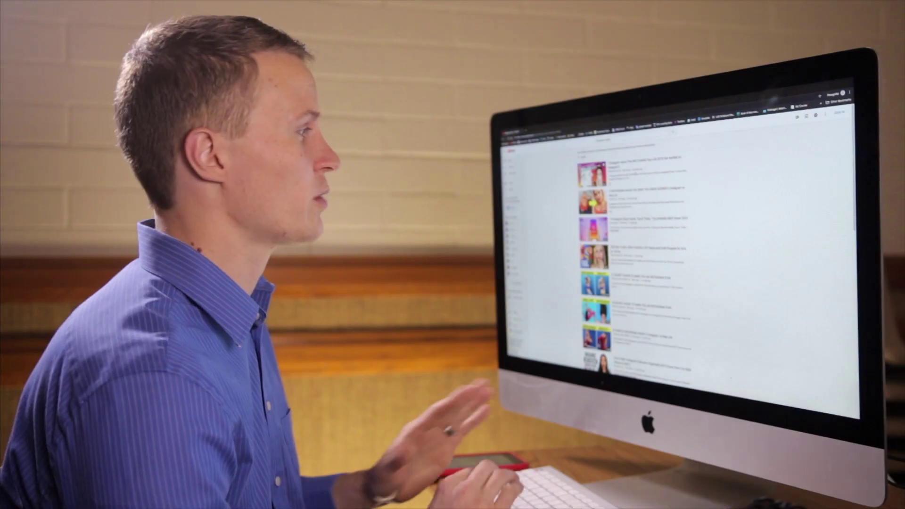
# Give the page a yellow-orange gradient background
pyautogui.moveTo(339, 346)
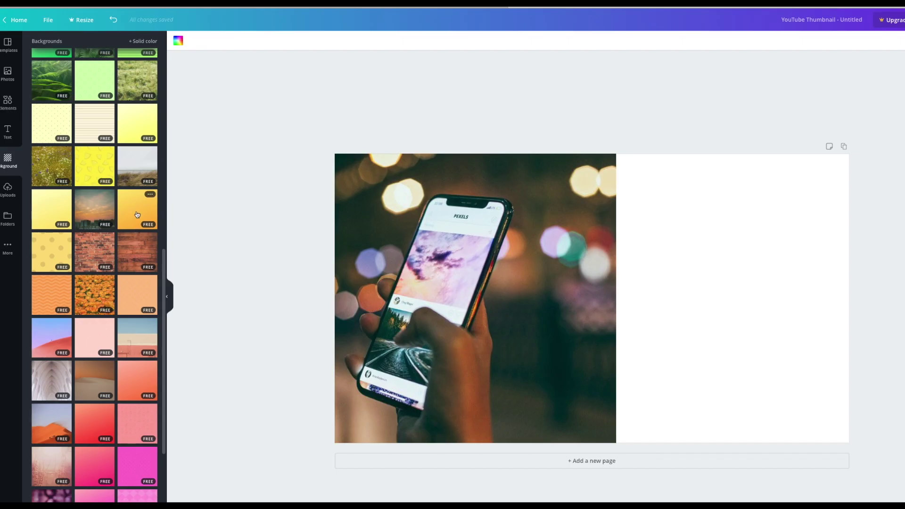
pyautogui.scroll(-5, 137, 215)
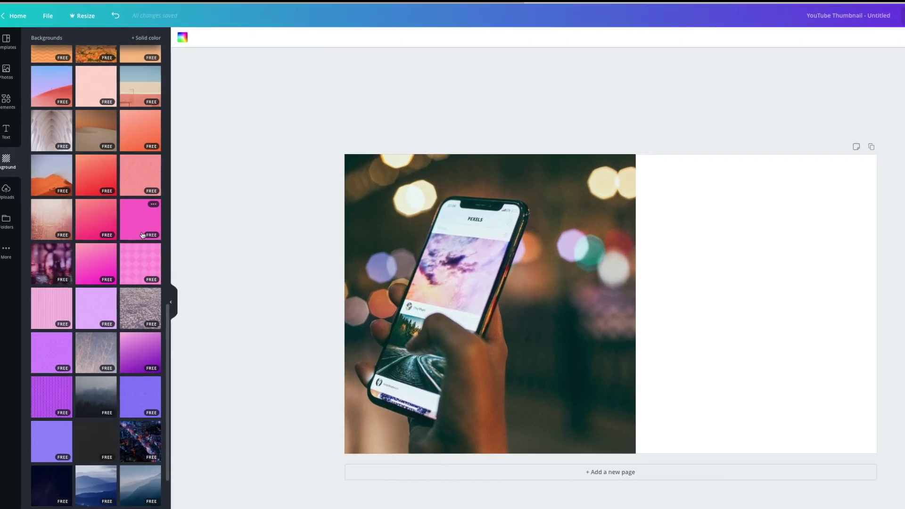
pyautogui.scroll(6, 105, 330)
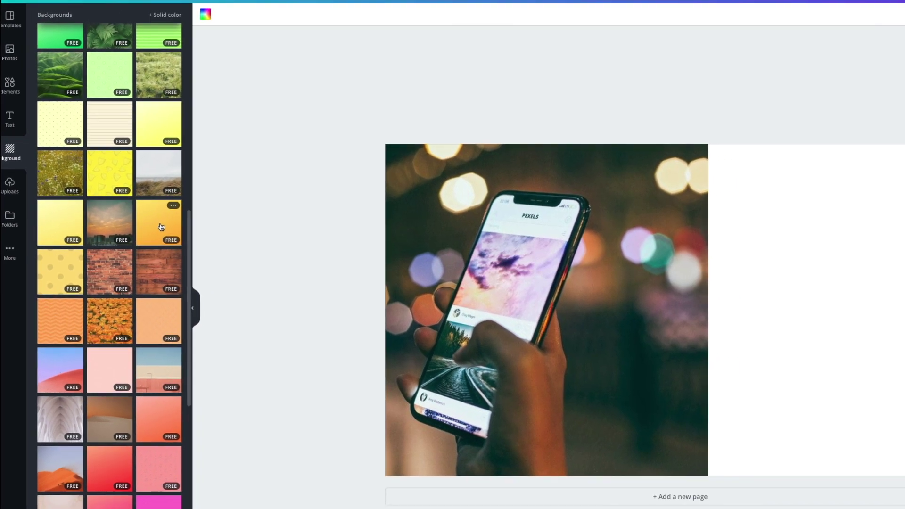
pyautogui.click(161, 227)
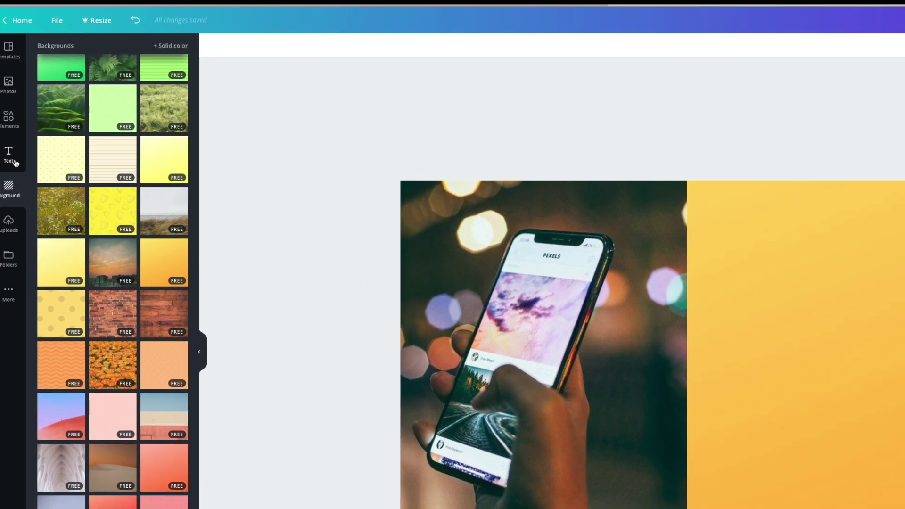
pyautogui.click(8, 132)
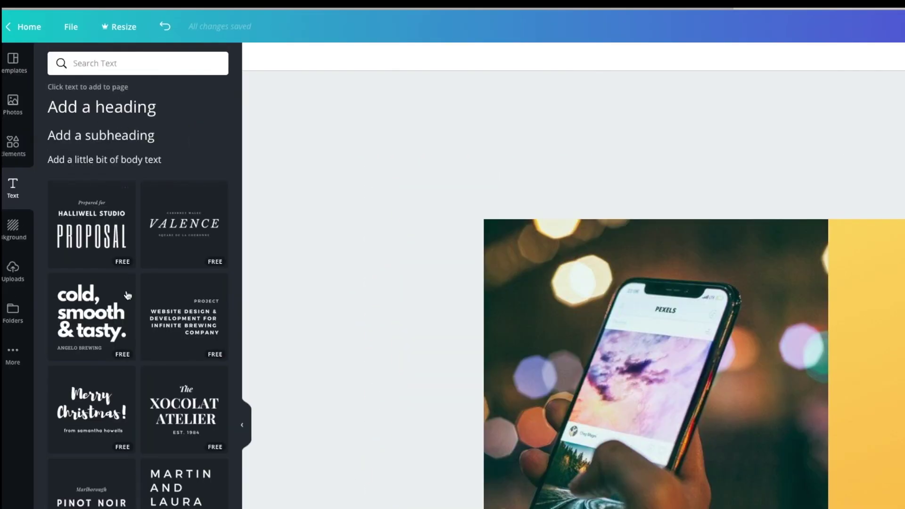
# Add a heading and replace its placeholder text with INSTAGRAM
pyautogui.click(106, 111)
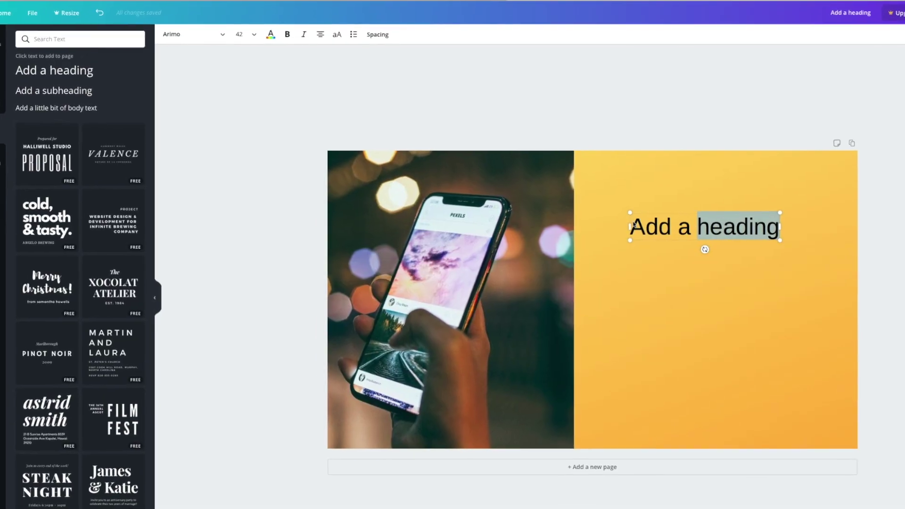
pyautogui.click(632, 225)
pyautogui.doubleClick(632, 224)
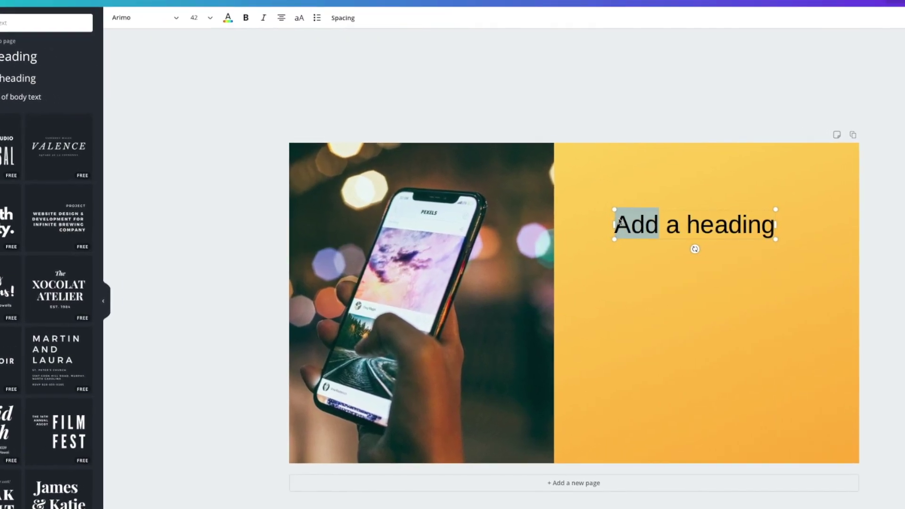
pyautogui.hotkey('ctrl', 'a')
pyautogui.write('INS')
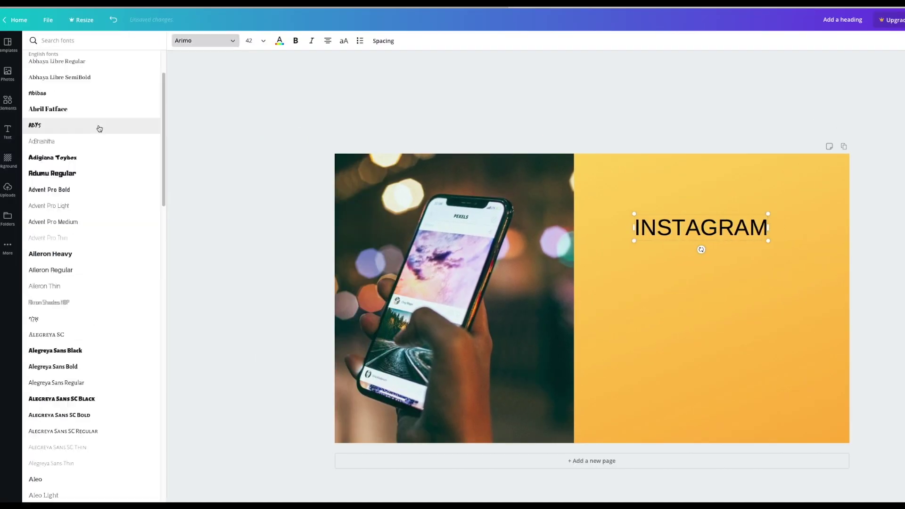
# Set the INSTAGRAM heading's font to Bebas Neue Cyrillic
pyautogui.scroll(-7, 99, 164)
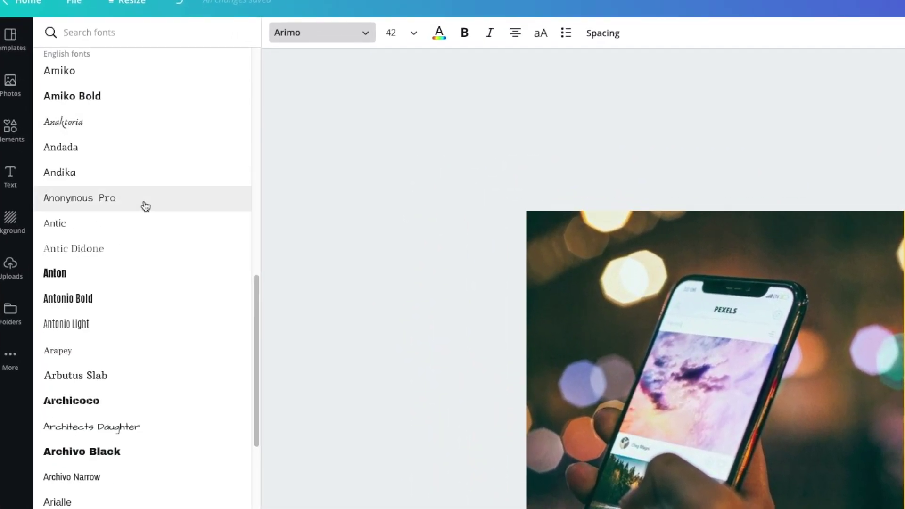
pyautogui.write('b')
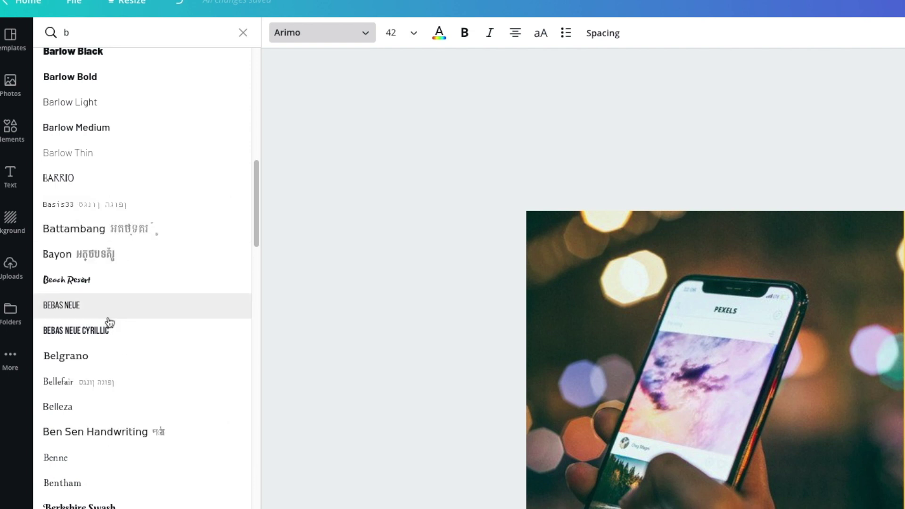
pyautogui.click(106, 330)
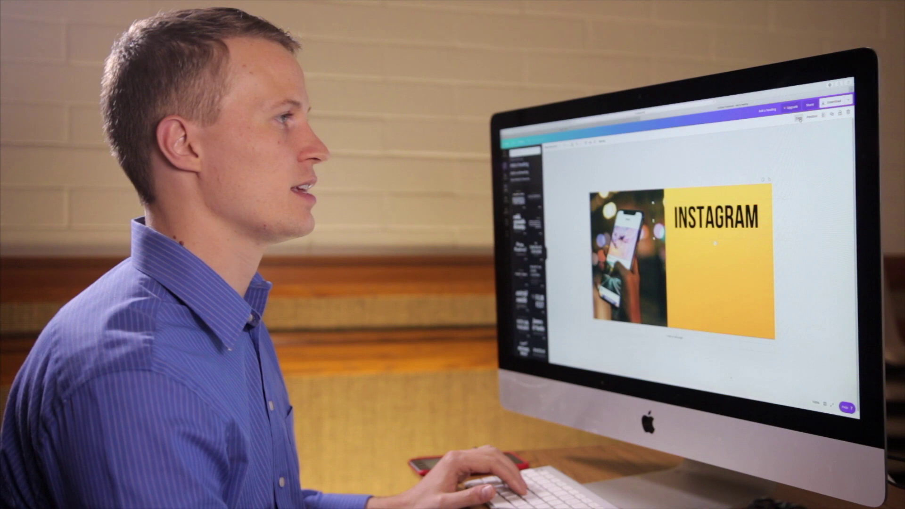
# Duplicate the INSTAGRAM heading, place the copy below it, and retype it starting with 'H'
pyautogui.hotkey('ctrl', 'd')
pyautogui.moveTo(709, 221); pyautogui.dragTo(697, 258)
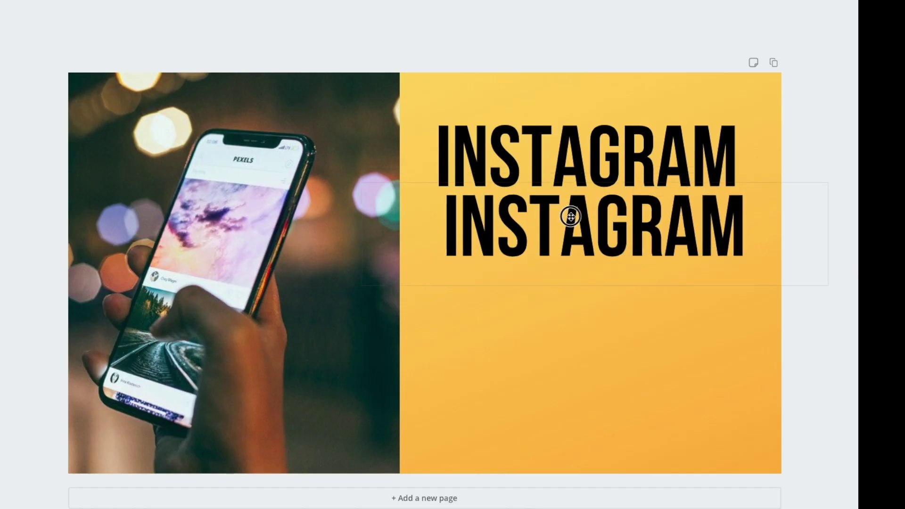
pyautogui.moveTo(570, 217); pyautogui.dragTo(556, 215)
pyautogui.doubleClick(556, 215)
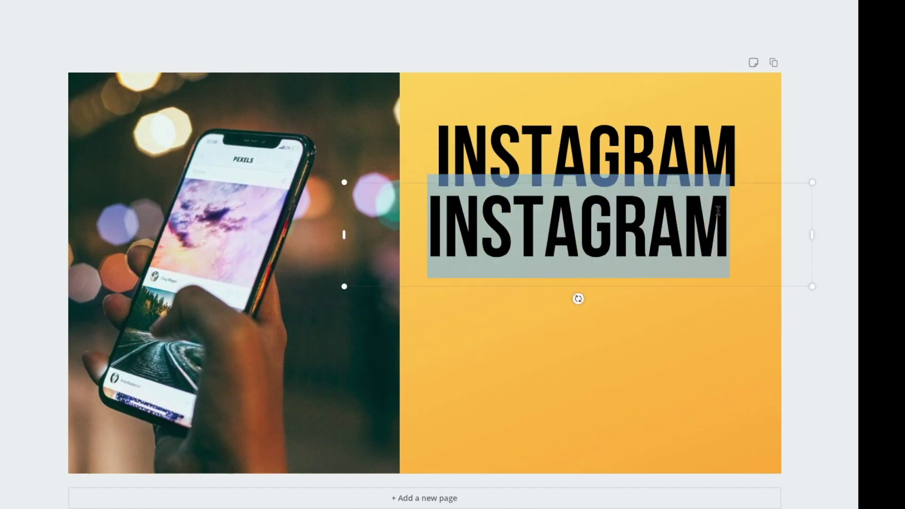
pyautogui.write('H')
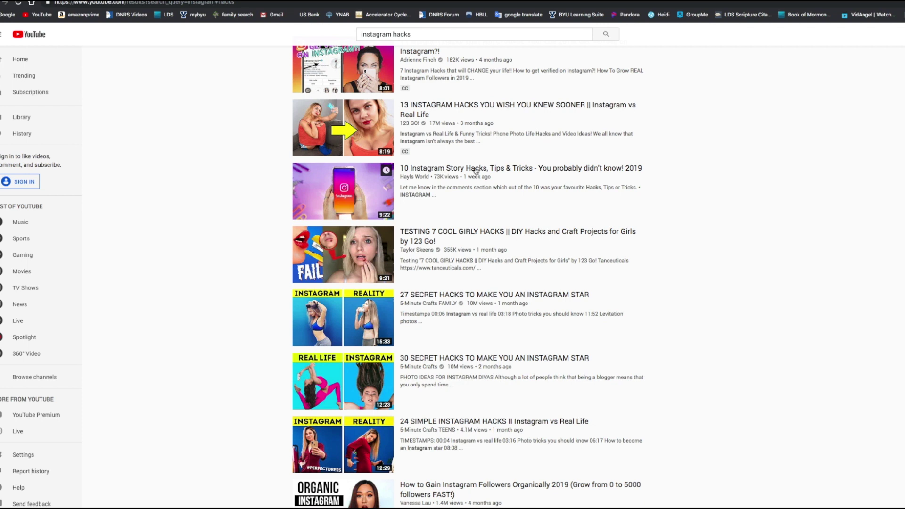
pyautogui.scroll(-5, 481, 170)
pyautogui.scroll(-3, 480, 171)
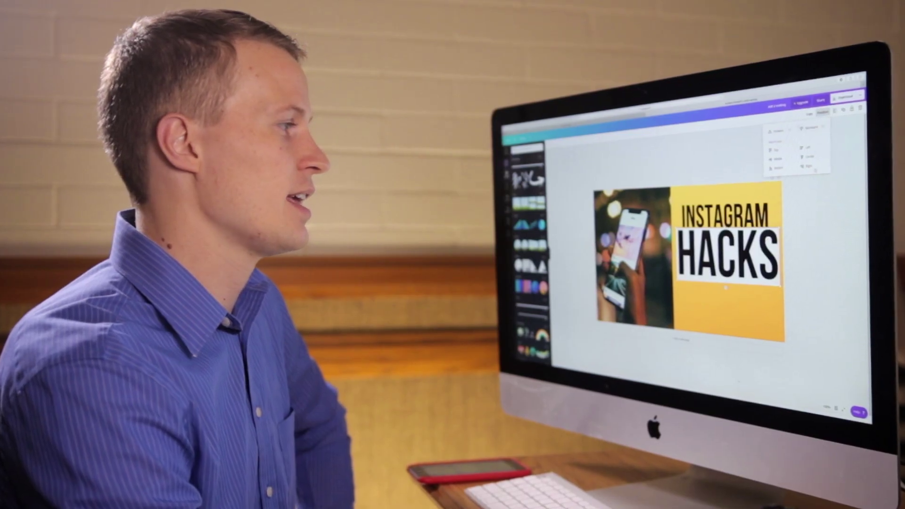
# Dismiss the layering options once the white rectangle is behind HACKS
pyautogui.press('Escape')
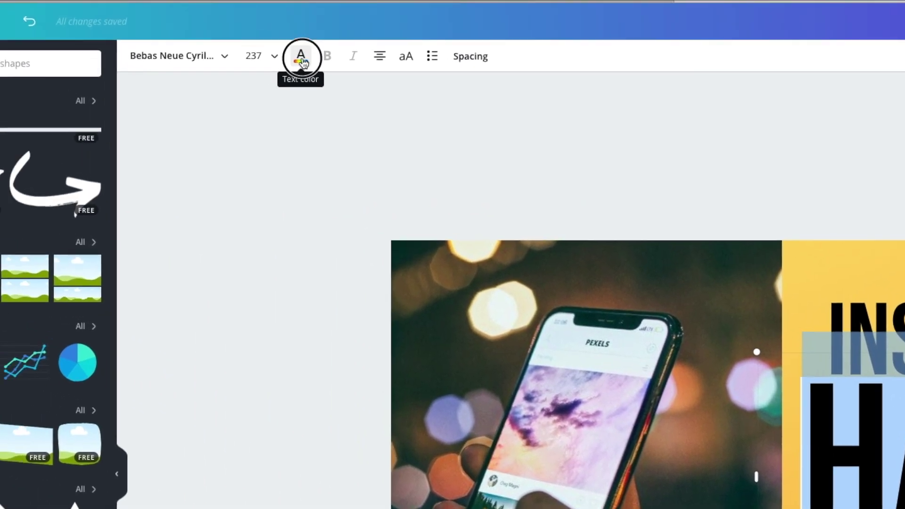
# Make the HACKS text white and fill the box behind it with black
pyautogui.click(302, 60)
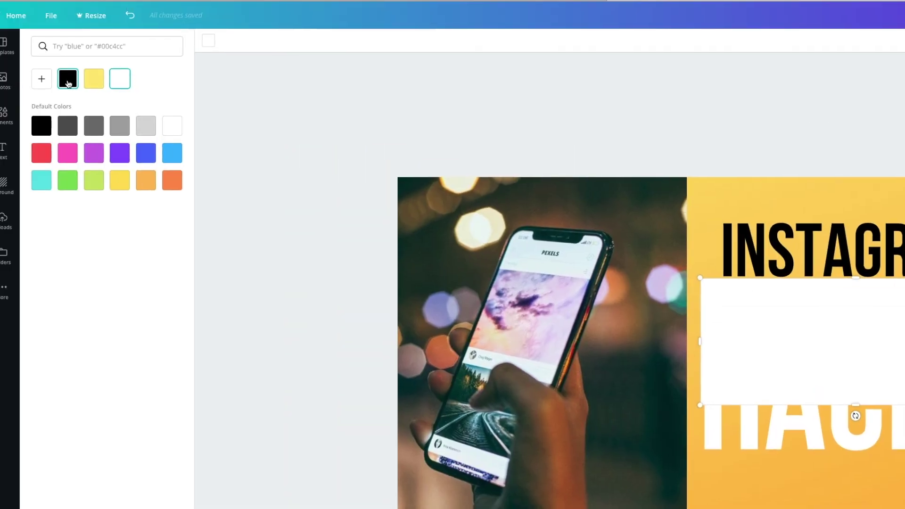
pyautogui.click(68, 83)
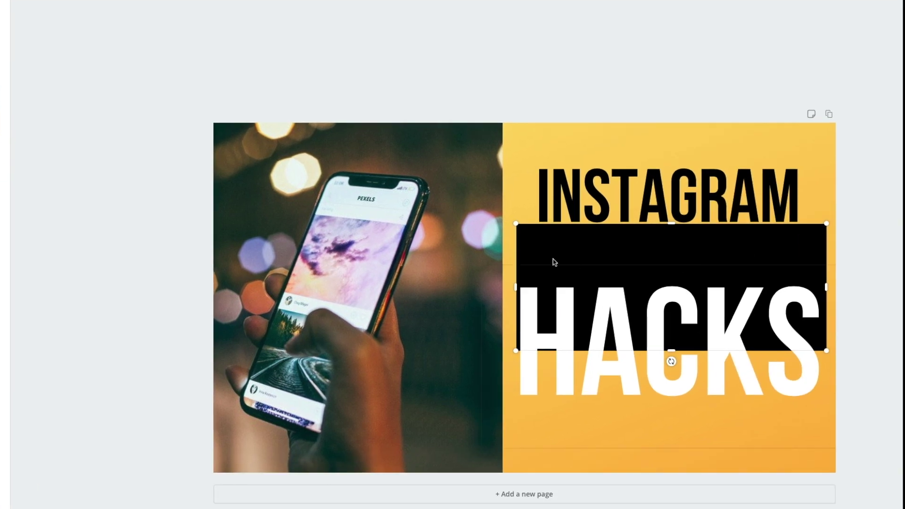
pyautogui.click(786, 349)
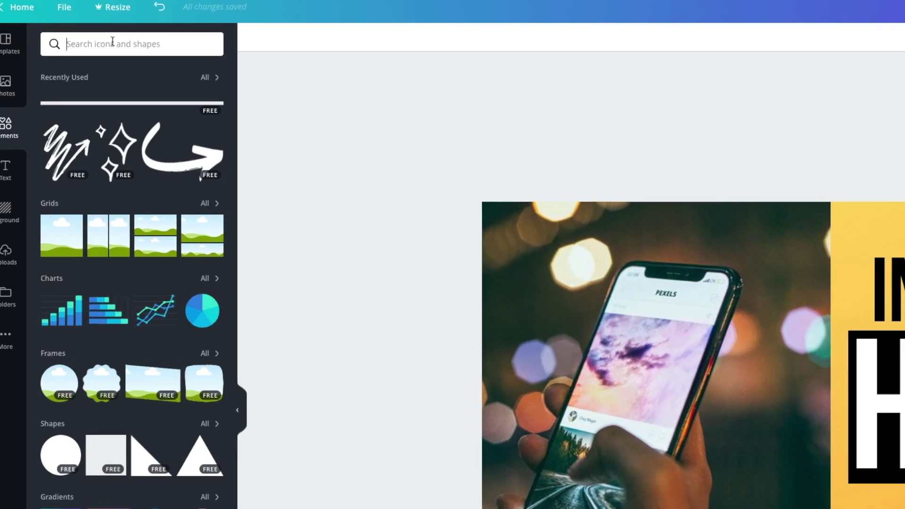
# Add a pink gradient brush stroke from an elements search for 'gradie', nudging INSTAGRAM over it
pyautogui.click(123, 49)
pyautogui.write('gra')
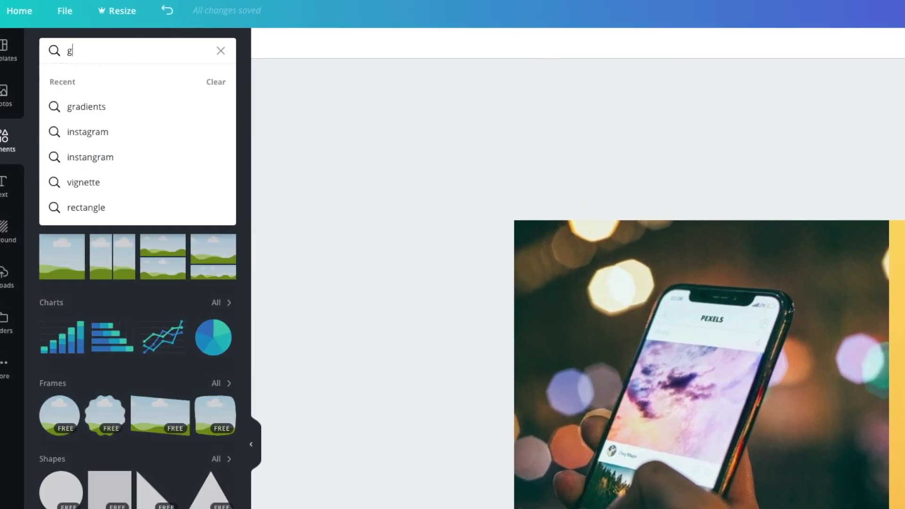
pyautogui.write('die')
pyautogui.click(104, 135)
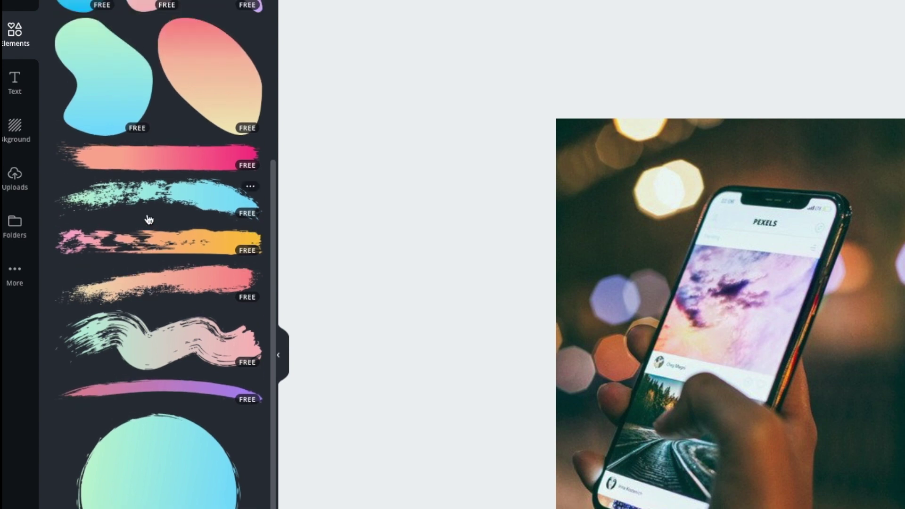
pyautogui.scroll(2, 149, 219)
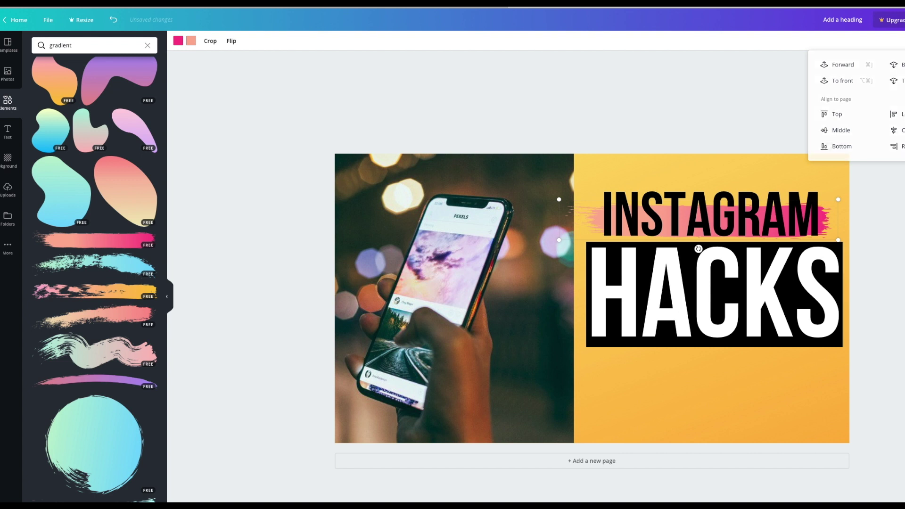
pyautogui.click(858, 219)
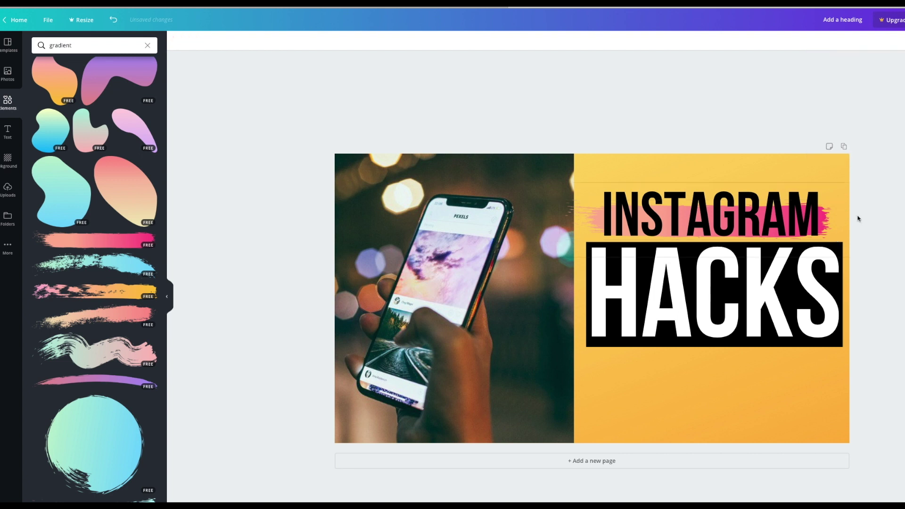
pyautogui.moveTo(588, 213); pyautogui.dragTo(670, 214)
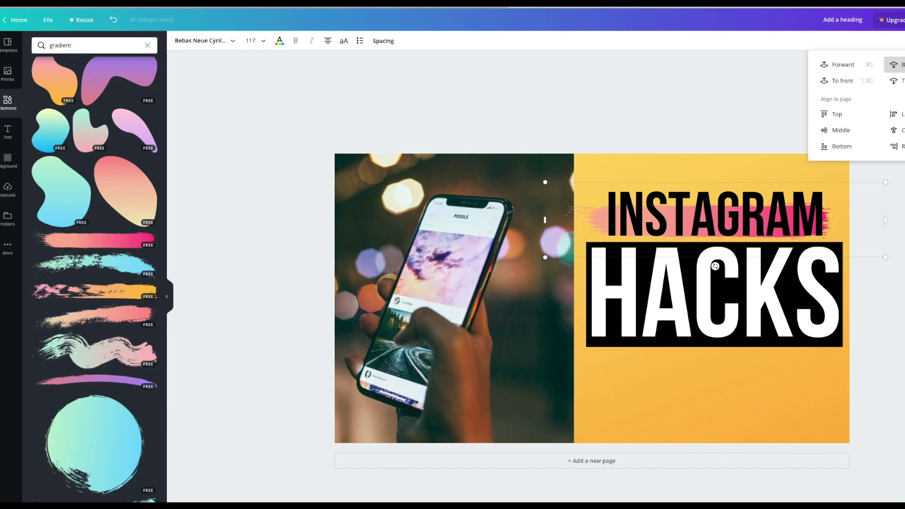
# Flip the pink brush stroke horizontally
pyautogui.click(707, 221)
pyautogui.click(230, 41)
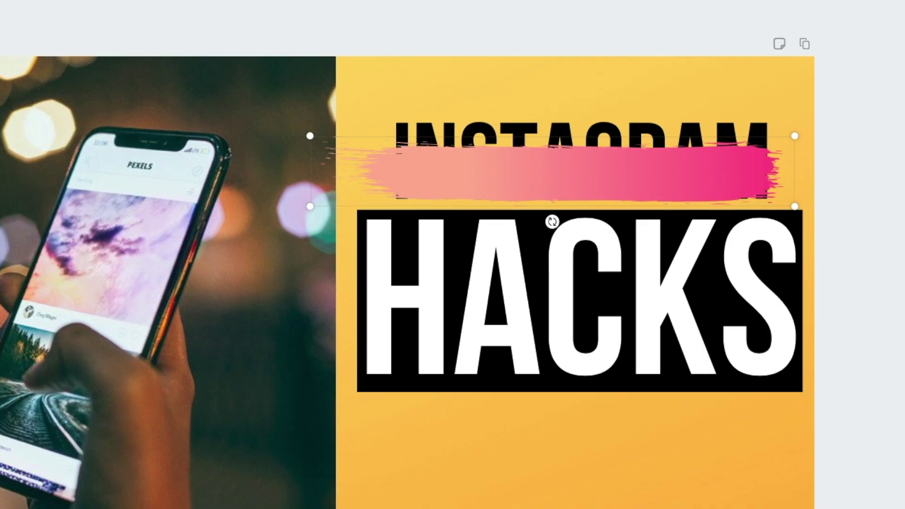
pyautogui.click(156, 94)
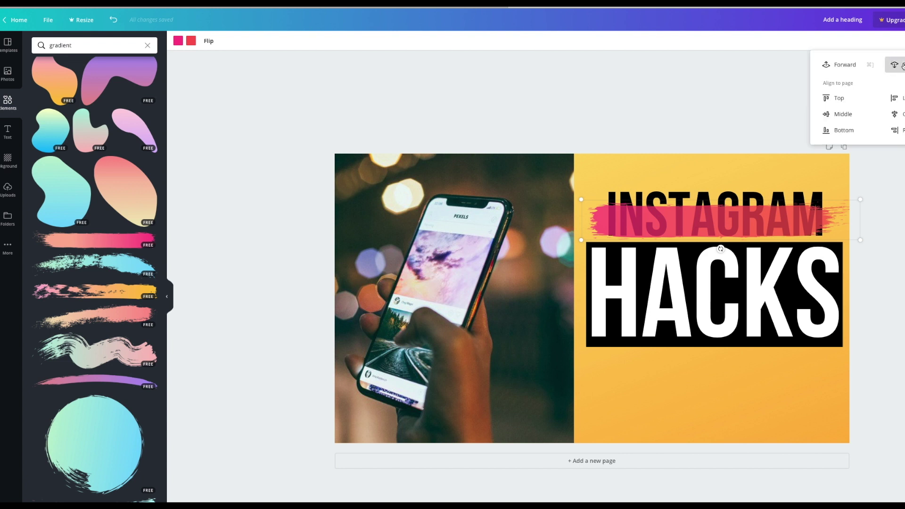
pyautogui.press('Escape')
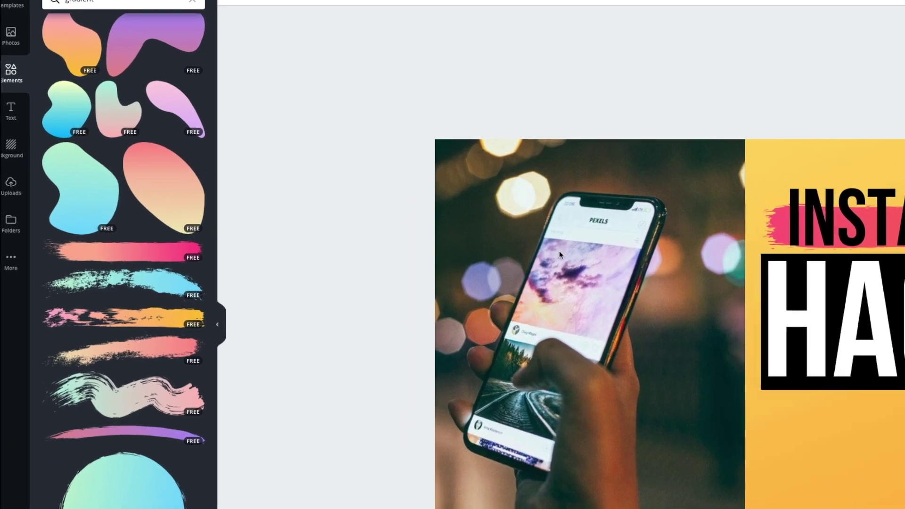
# Add the uploaded 666 like badge, shrink it onto the phone screen, and tilt it about -33°
pyautogui.click(11, 186)
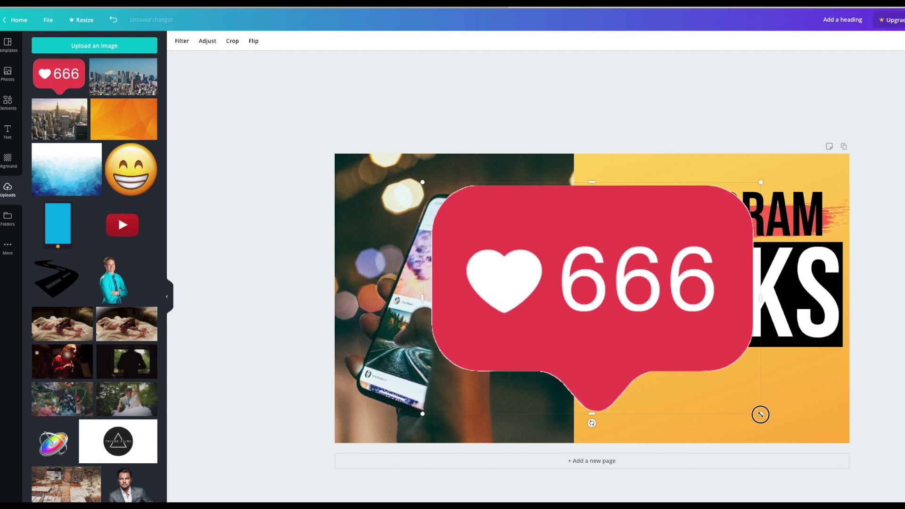
pyautogui.moveTo(760, 414); pyautogui.dragTo(549, 253)
pyautogui.moveTo(490, 217); pyautogui.dragTo(418, 246)
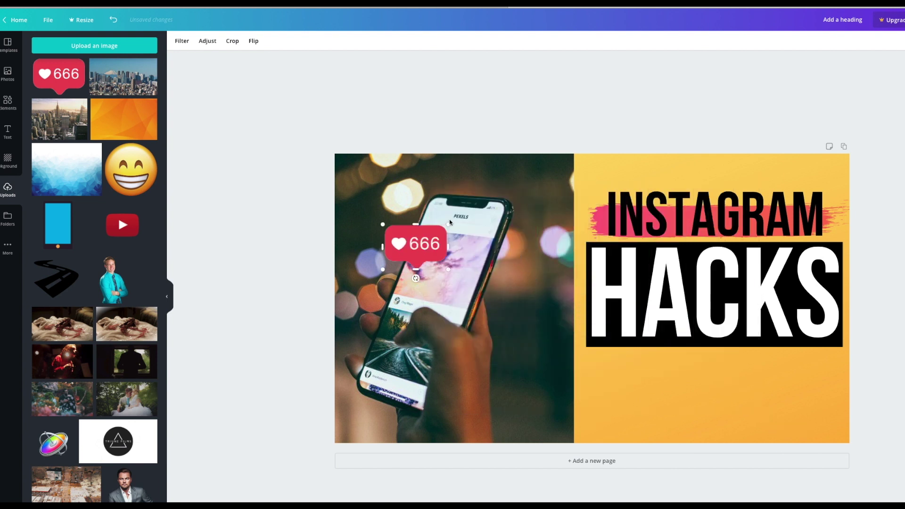
pyautogui.moveTo(420, 281); pyautogui.dragTo(439, 281)
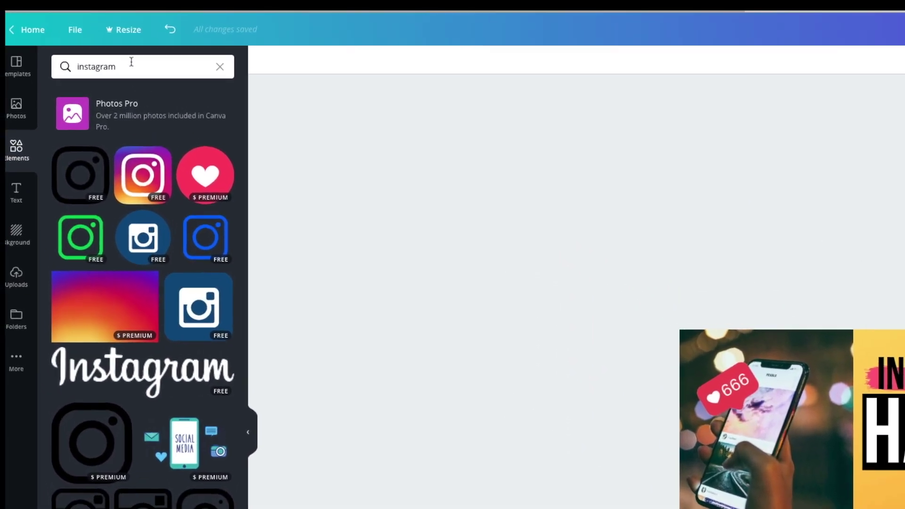
# Search Elements for 'lines' and stretch a line across the yellow panel
pyautogui.click(32, 50)
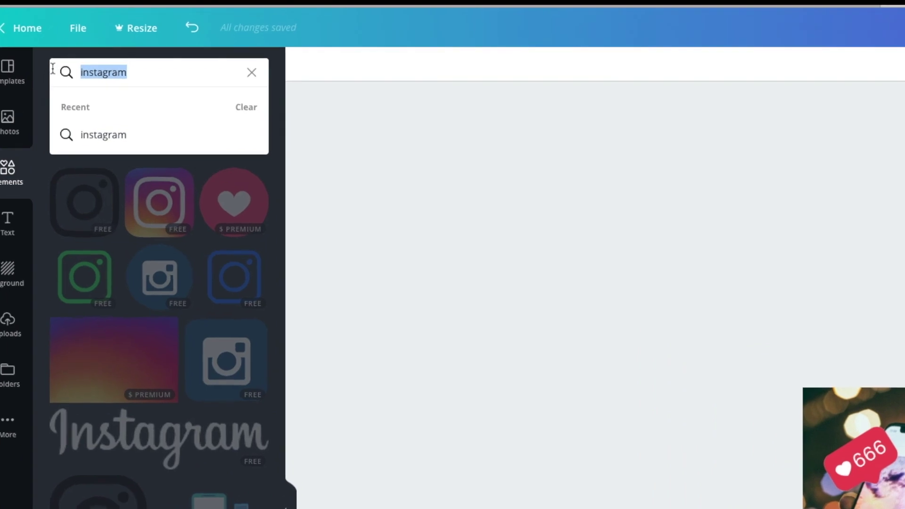
pyautogui.write('lines')
pyautogui.press('Return')
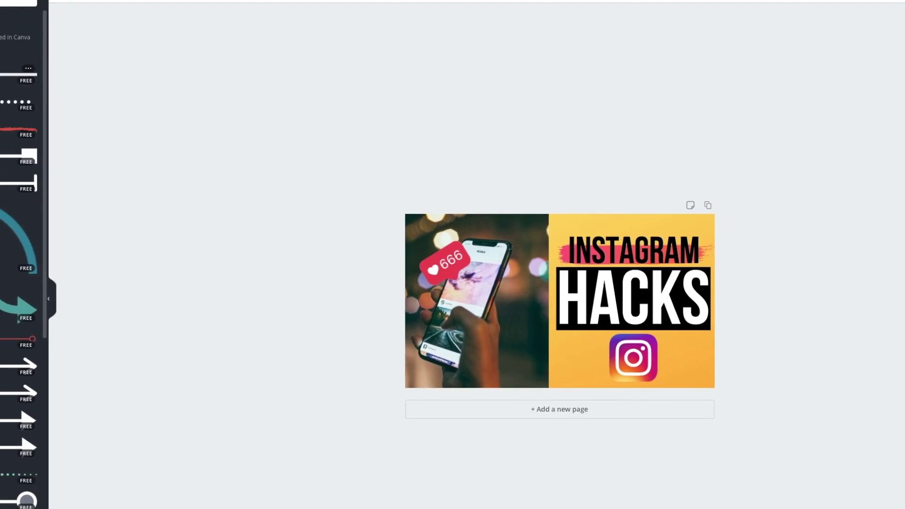
pyautogui.moveTo(504, 278); pyautogui.dragTo(602, 317)
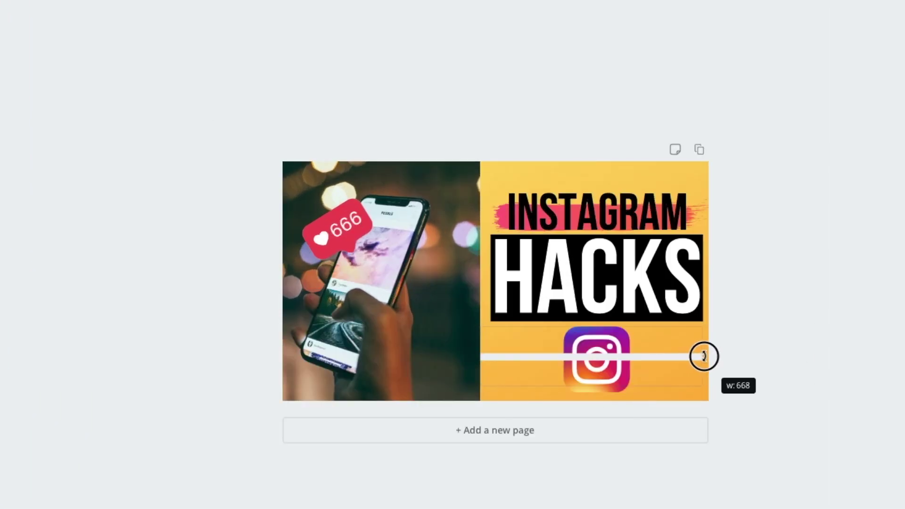
pyautogui.moveTo(703, 356); pyautogui.dragTo(707, 357)
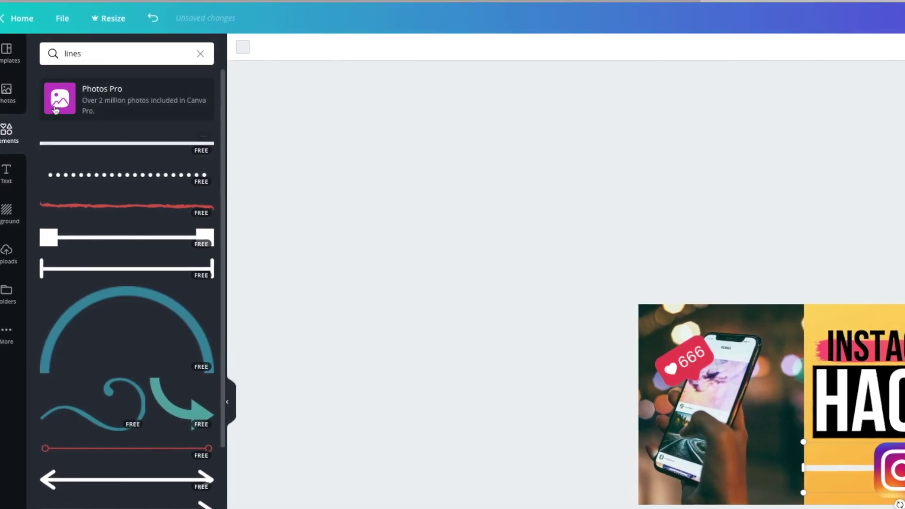
# Colour the line custom red #dd4040 and move a red line to the panel's top edge
pyautogui.click(242, 47)
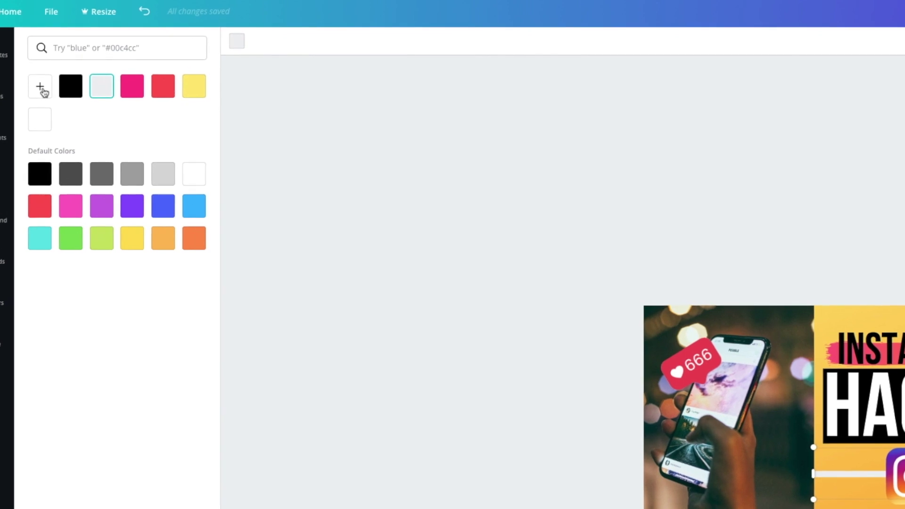
pyautogui.click(41, 87)
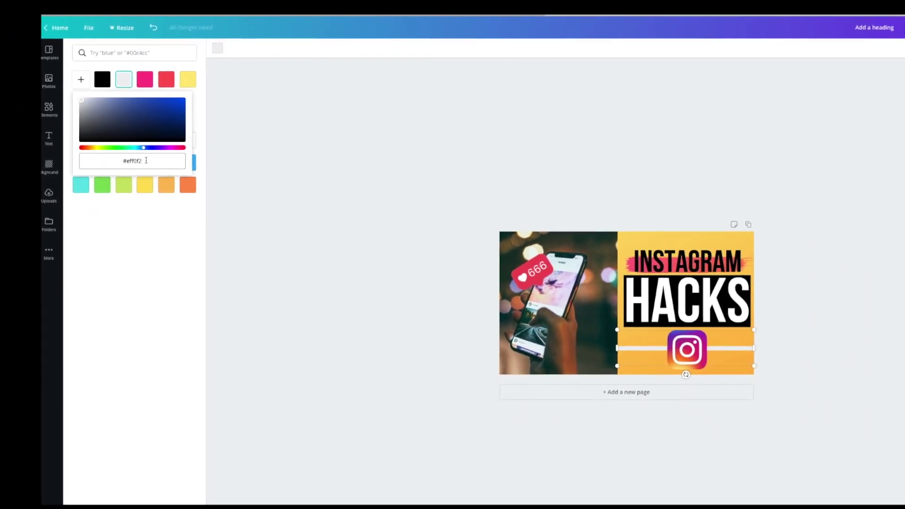
pyautogui.moveTo(90, 118); pyautogui.dragTo(151, 107)
pyautogui.moveTo(146, 146); pyautogui.dragTo(73, 147)
pyautogui.click(113, 161)
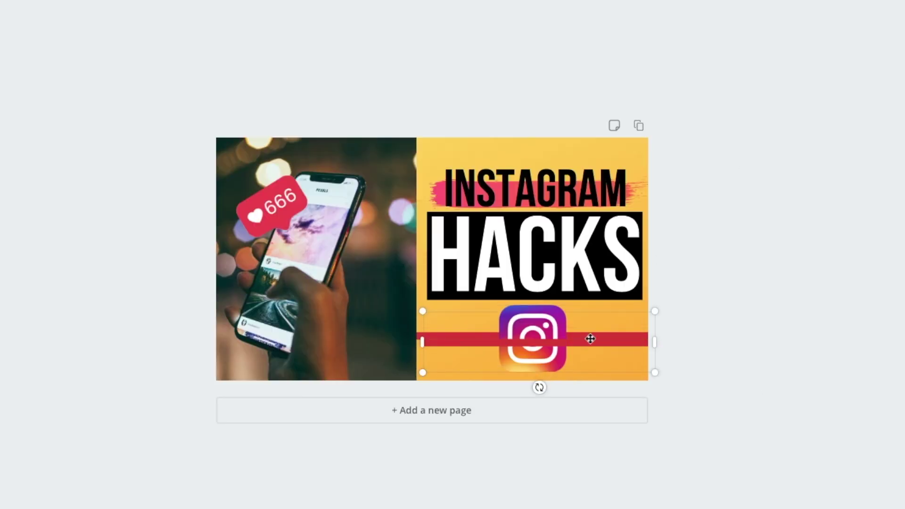
pyautogui.moveTo(590, 339); pyautogui.dragTo(585, 151)
# Select the Instagram icon to place a small copy on the top red line
pyautogui.click(550, 366)
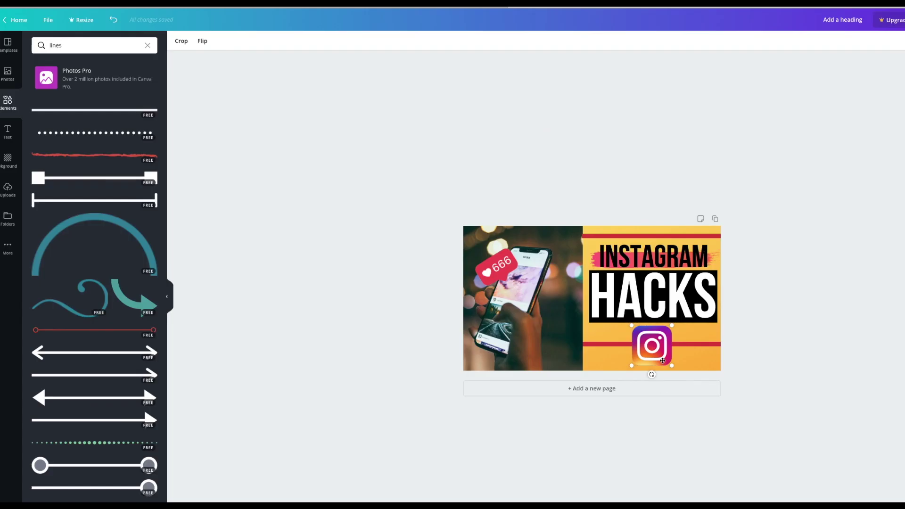
pyautogui.rightClick(662, 359)
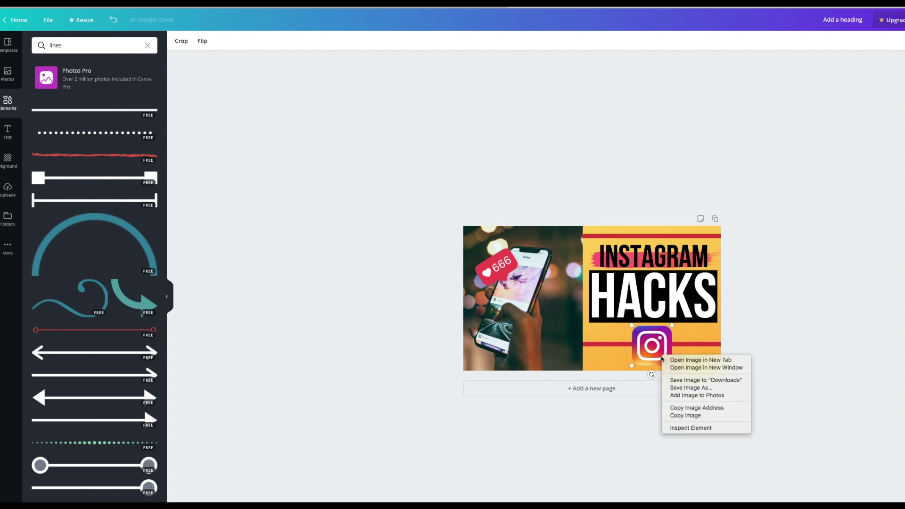
pyautogui.press('Escape')
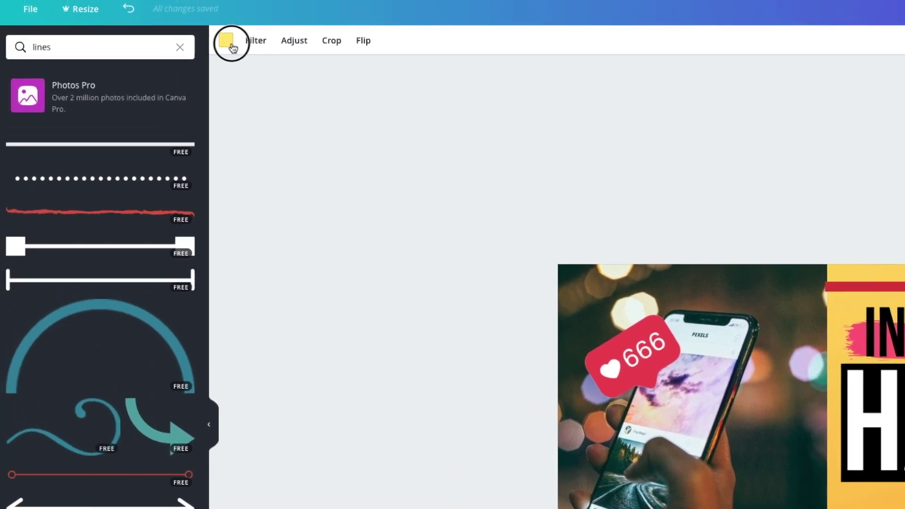
# Give the yellow panel's background image a vignette of 23
pyautogui.click(182, 44)
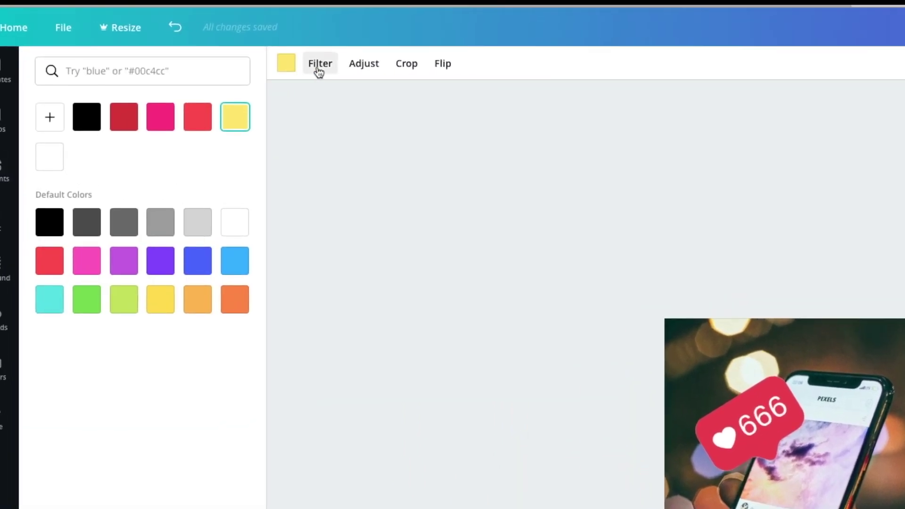
pyautogui.click(353, 73)
pyautogui.moveTo(90, 262); pyautogui.dragTo(175, 262)
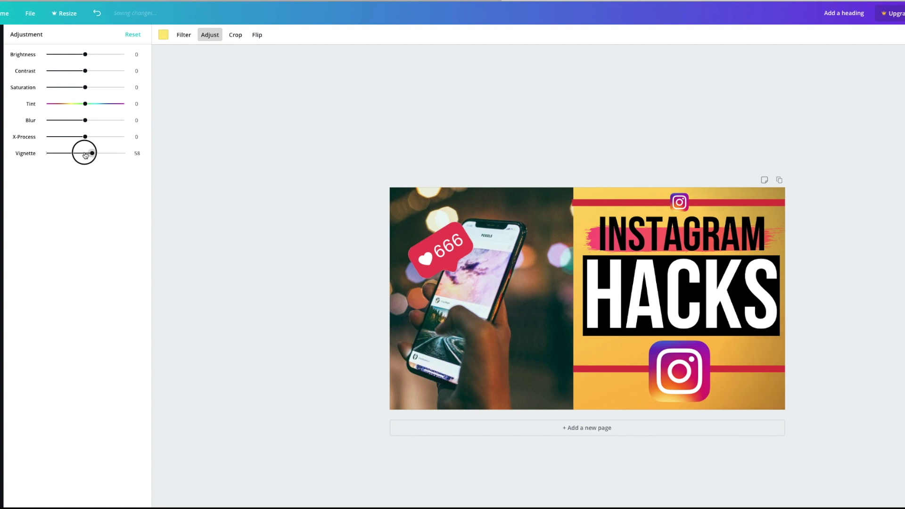
pyautogui.moveTo(85, 155); pyautogui.dragTo(74, 153)
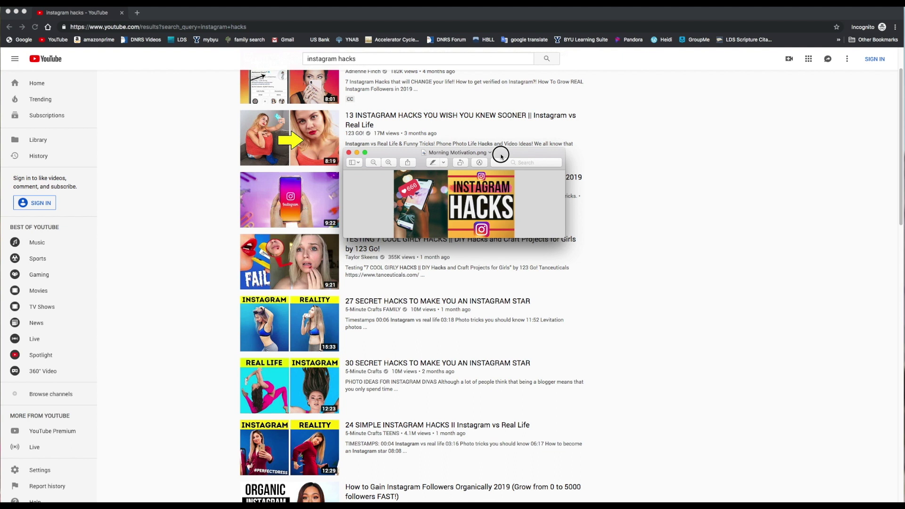
# Drag the Morning Motivation.png thumbnail window over the YouTube 'instagram hacks' search results
pyautogui.moveTo(501, 156); pyautogui.dragTo(507, 73)
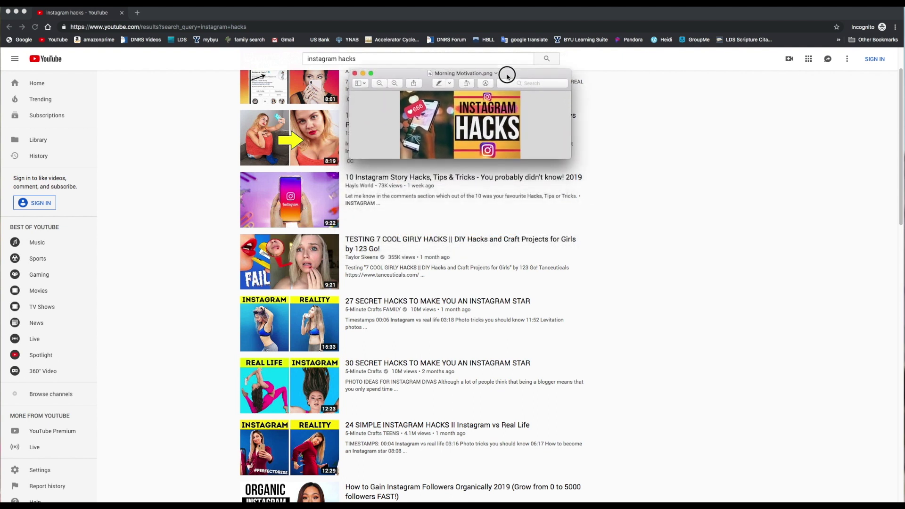